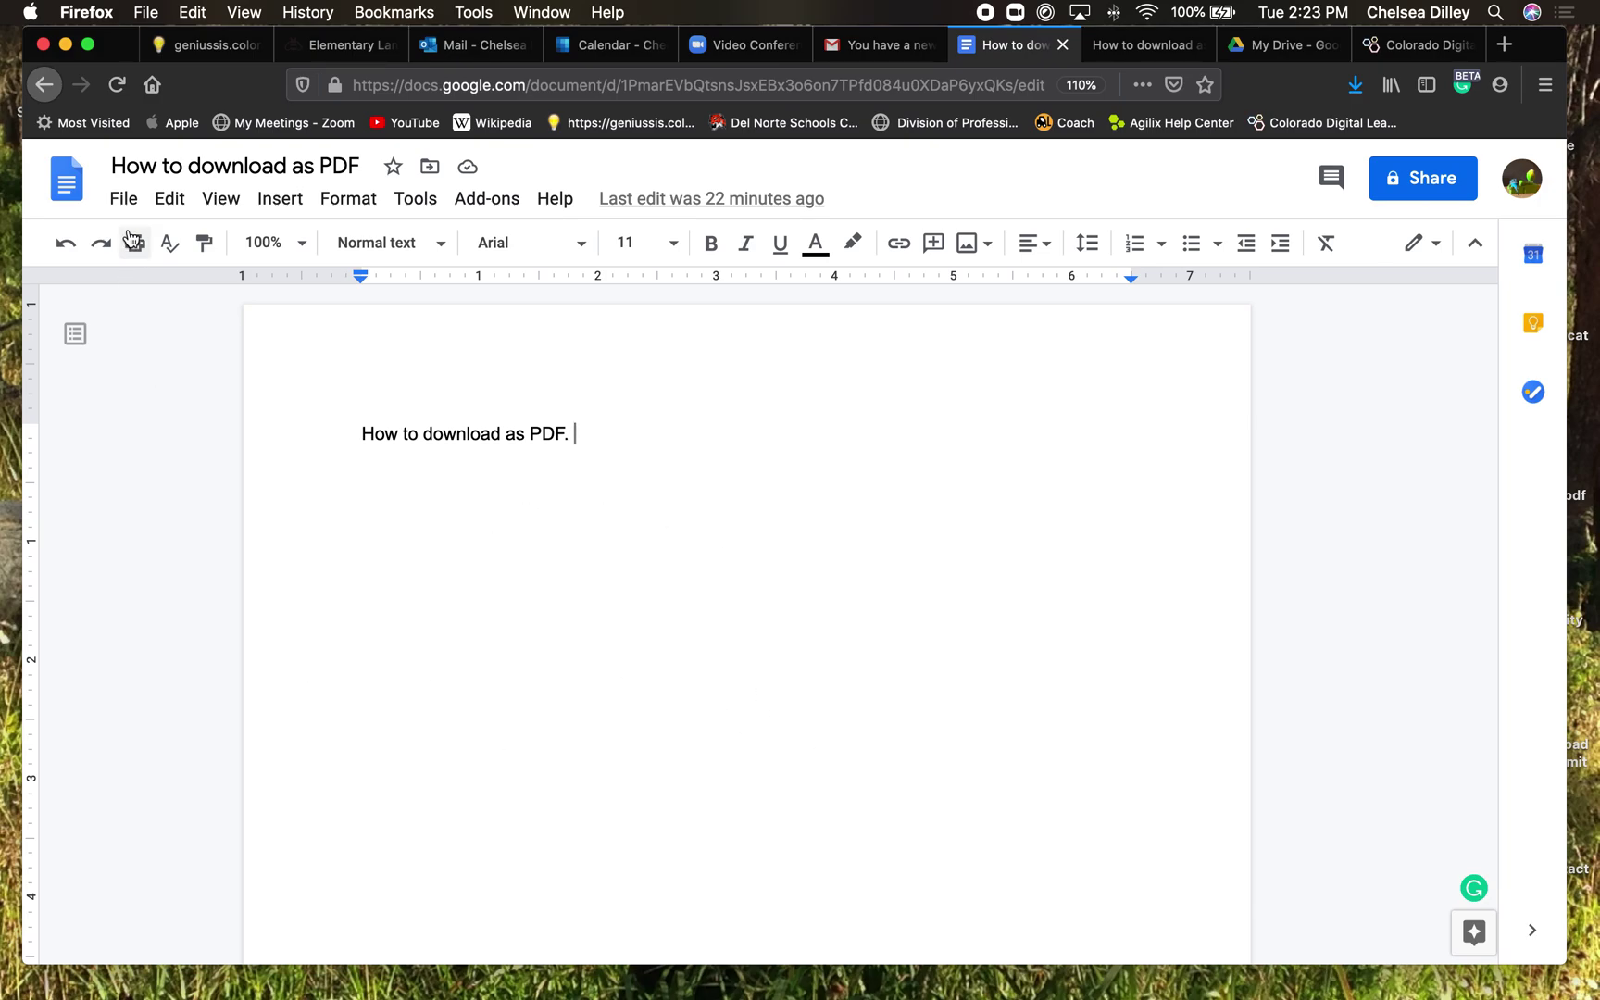
Step: Export the Google Doc as a PDF Document (.pdf) from the File menu's Download options
left_click(124, 199)
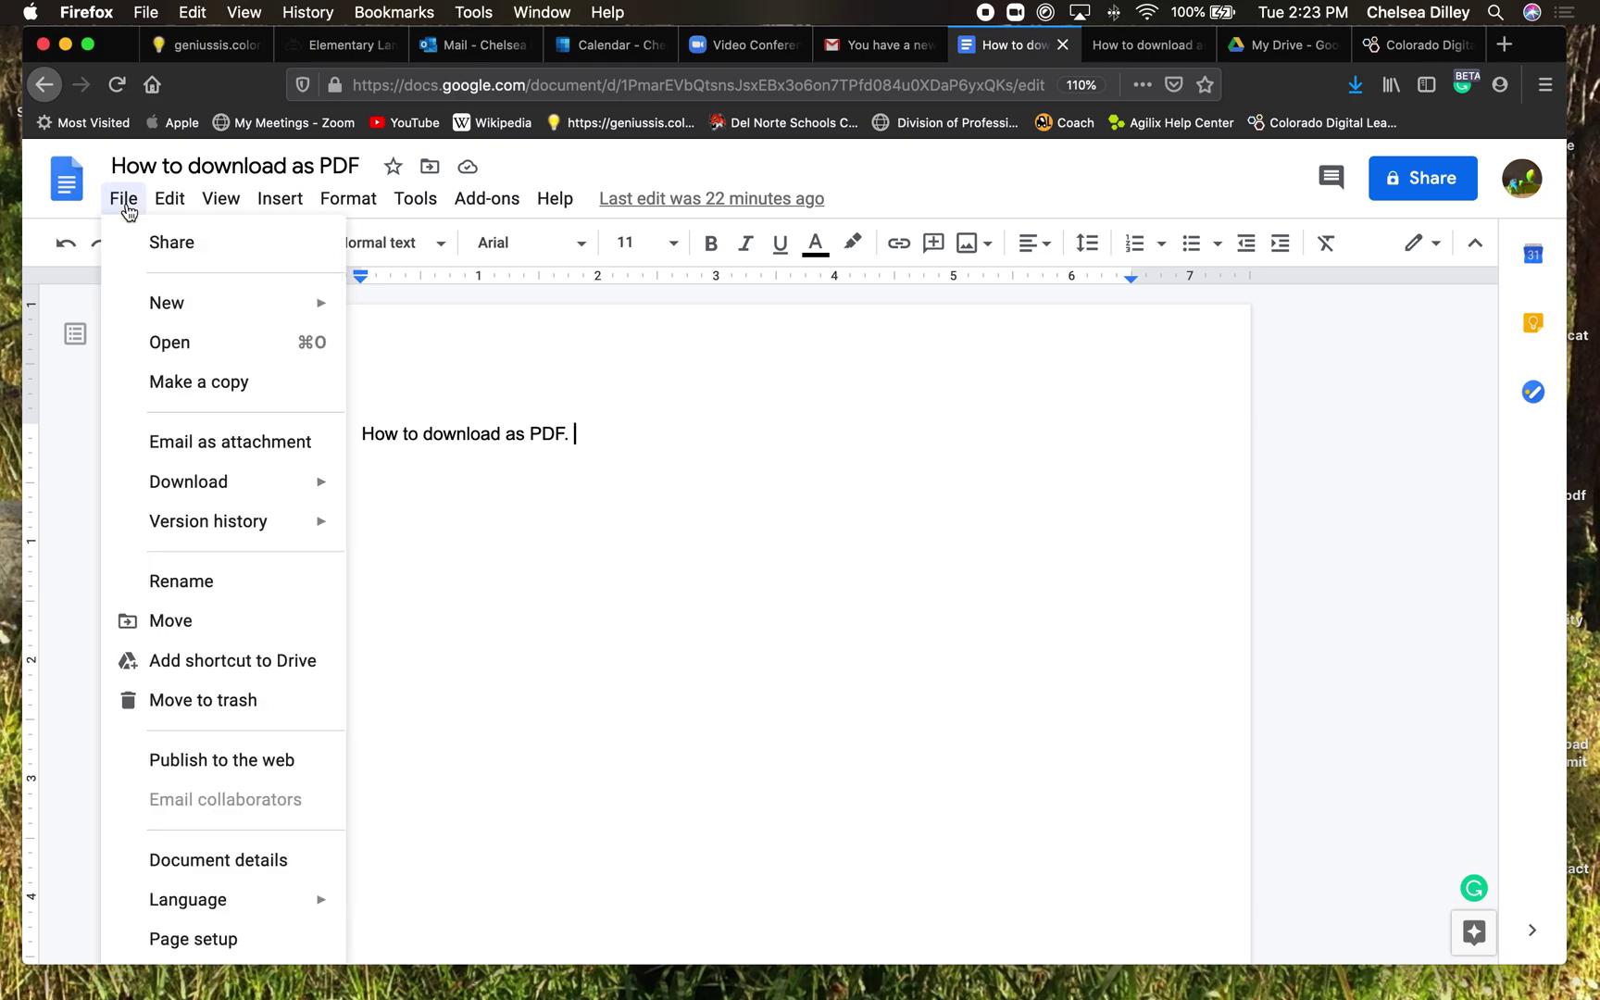
mouse_move(188, 481)
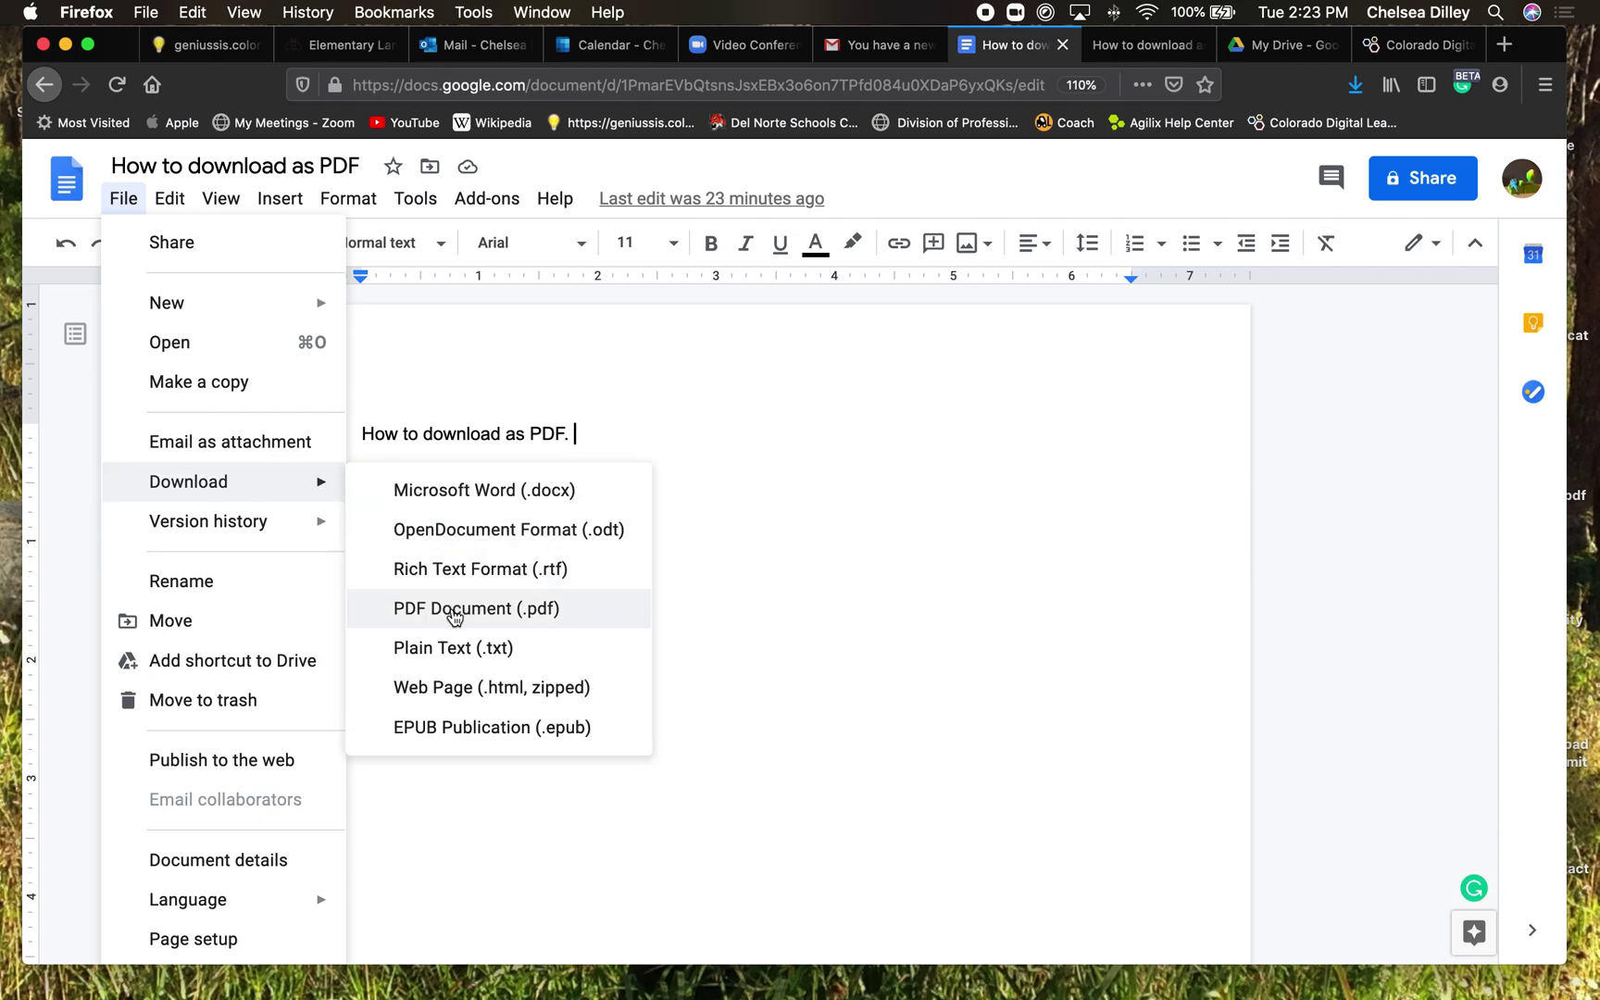
left_click(453, 613)
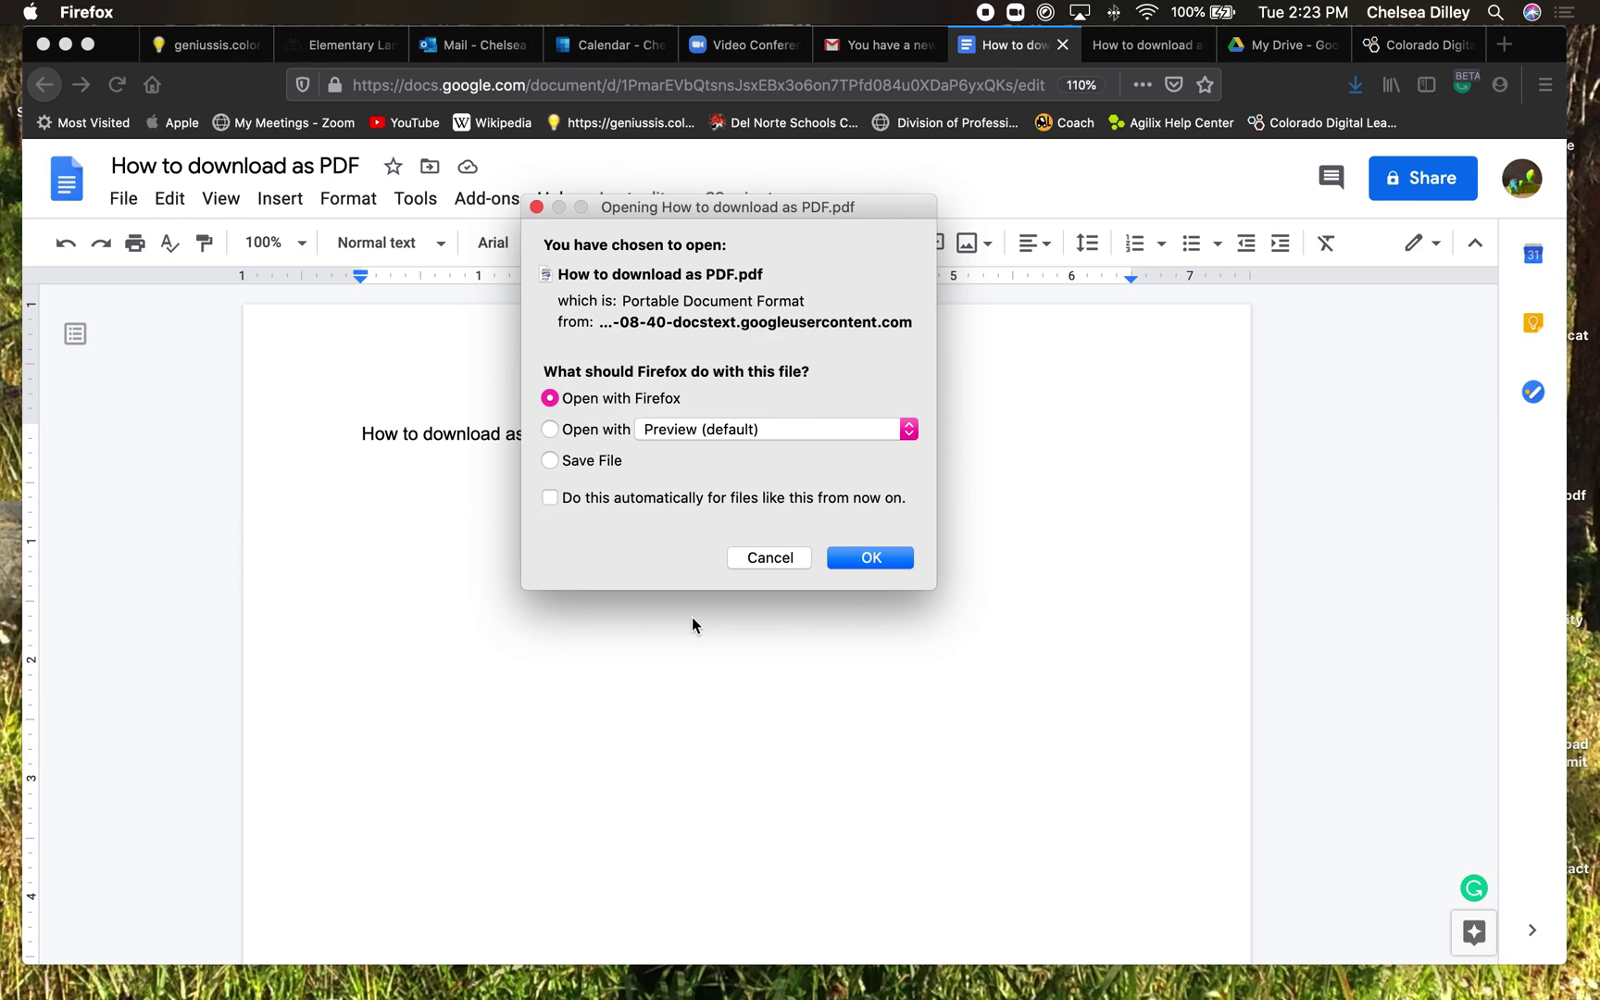
Step: Save How to download as PDF.pdf to the computer
left_click(571, 467)
left_click(871, 559)
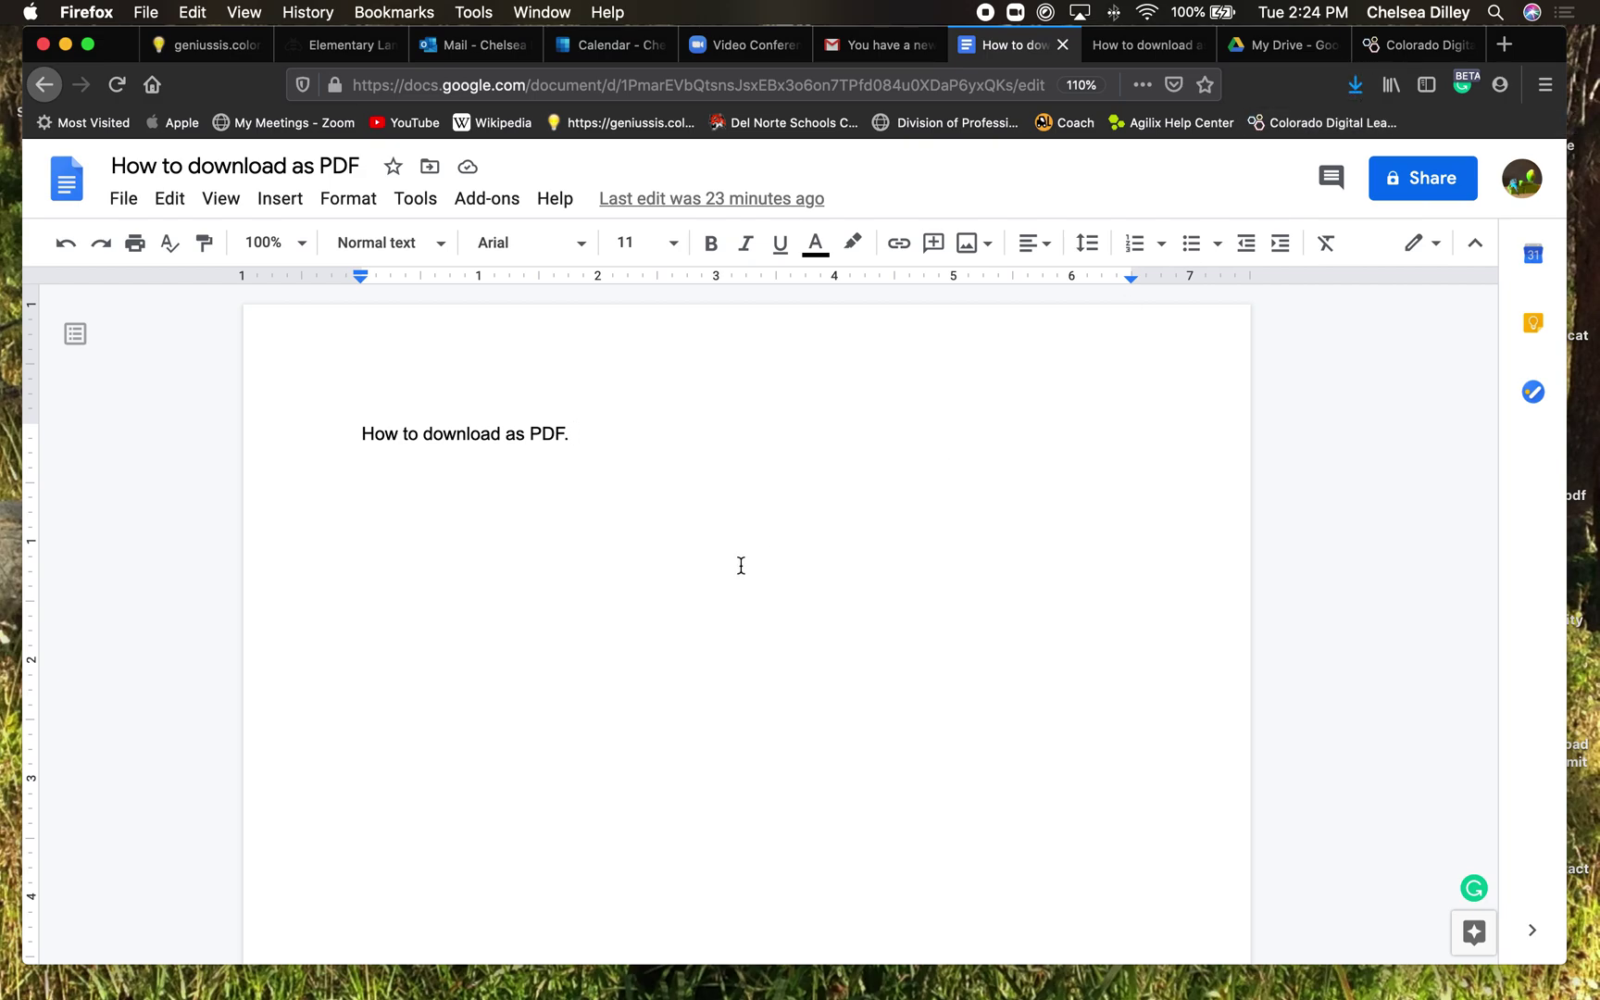
Step: Open the 01.02 Quote: The Mystery of the Creepy Creatures assignment in Elementary Language Arts
left_click(345, 44)
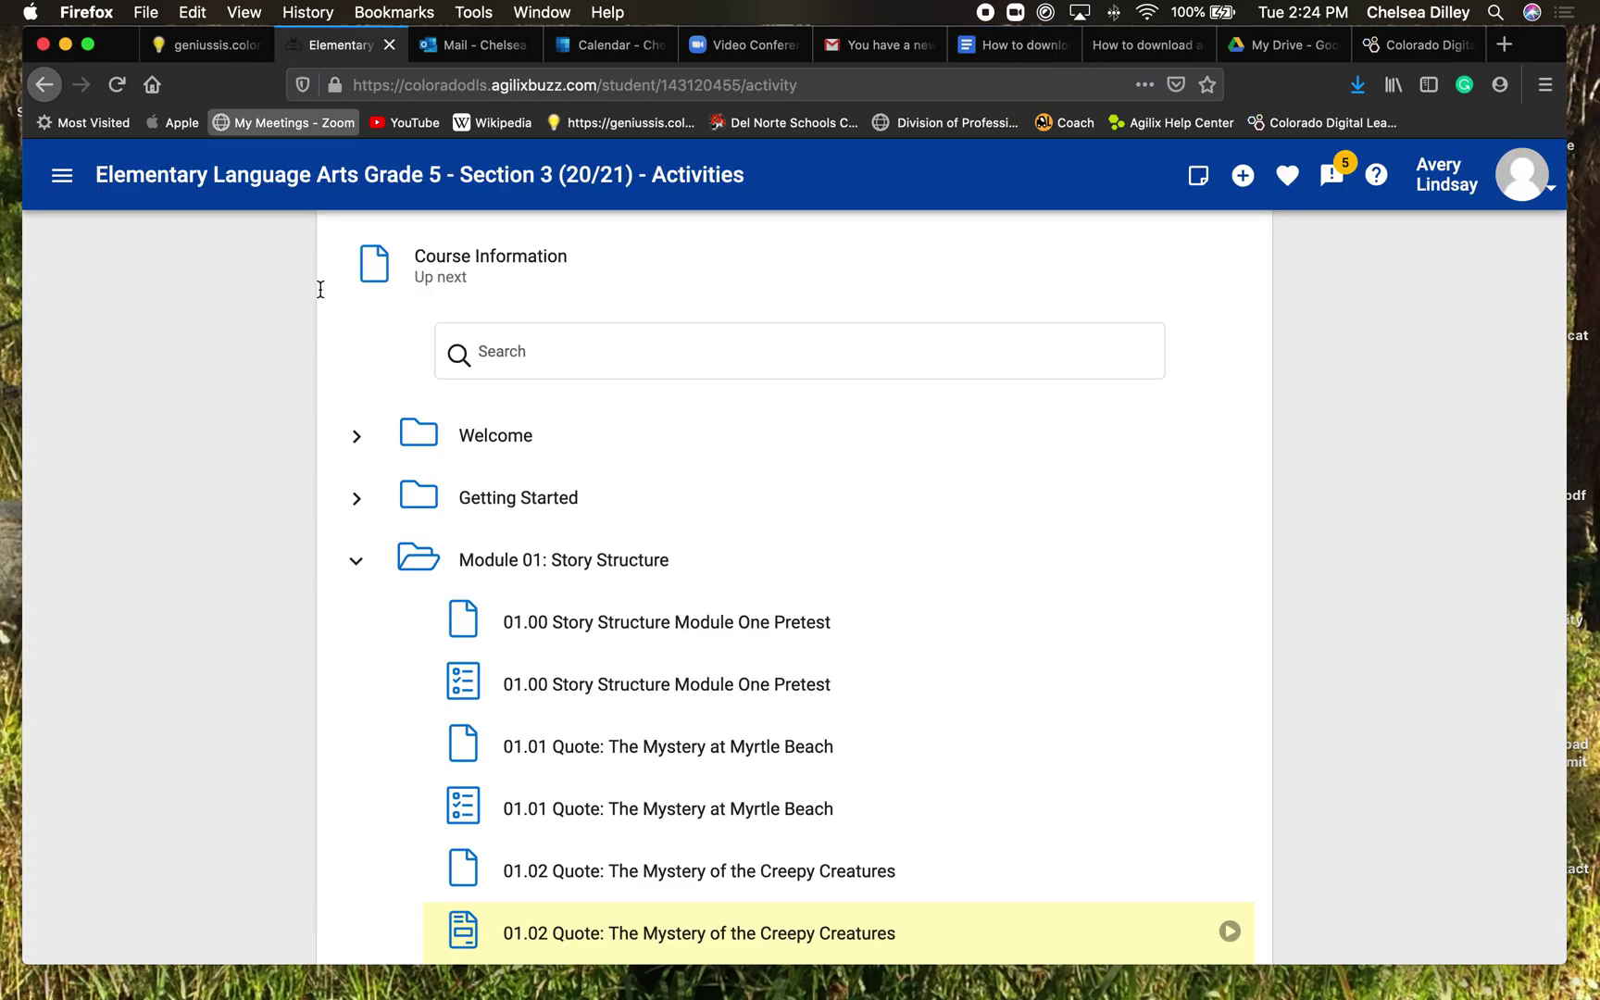
scroll(281, 607, "down", 5)
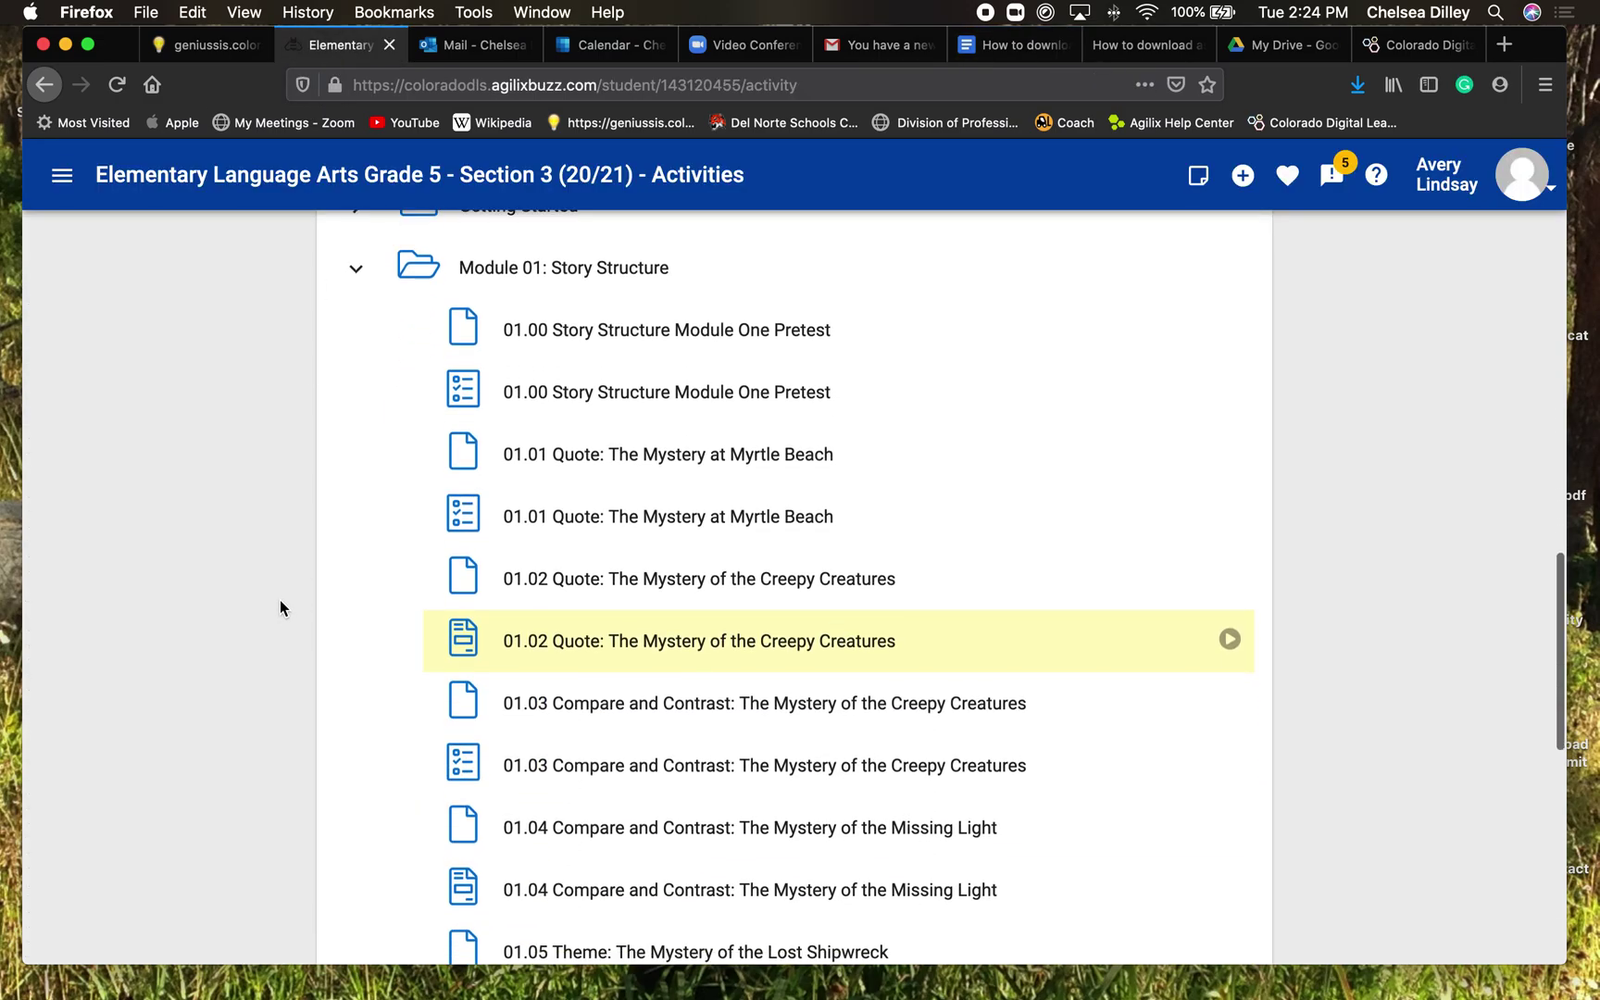
left_click(692, 608)
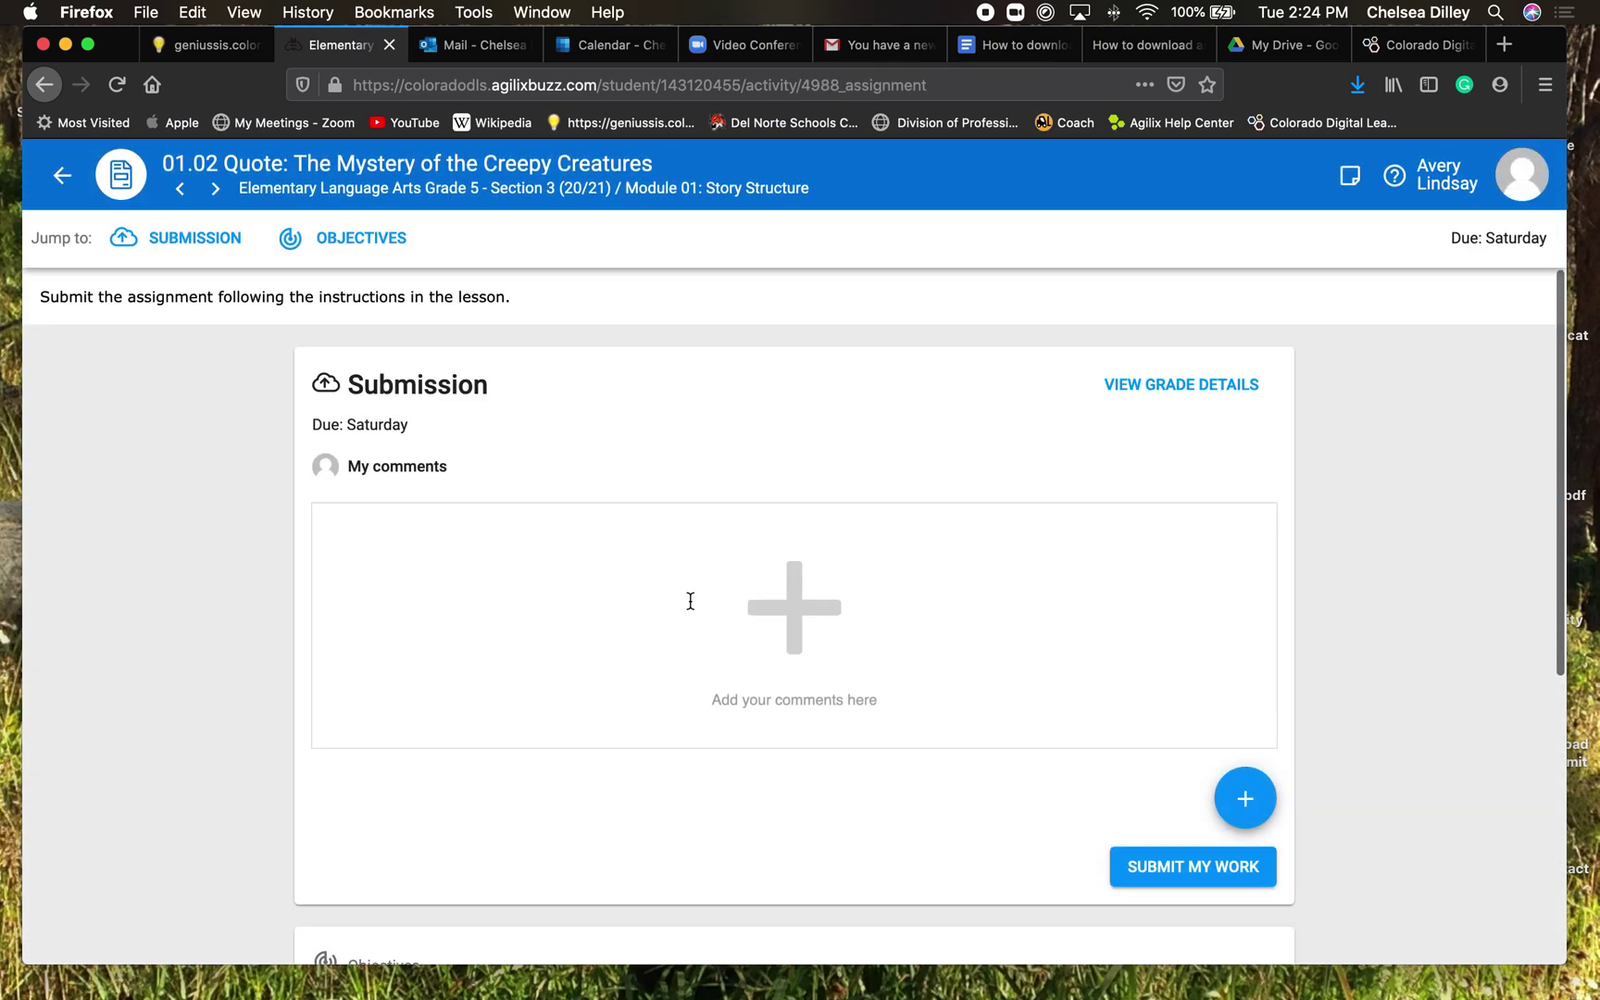
Step: Choose 1920optionAcalendar.pdf from the Downloads folder as the file to attach
left_click(1246, 806)
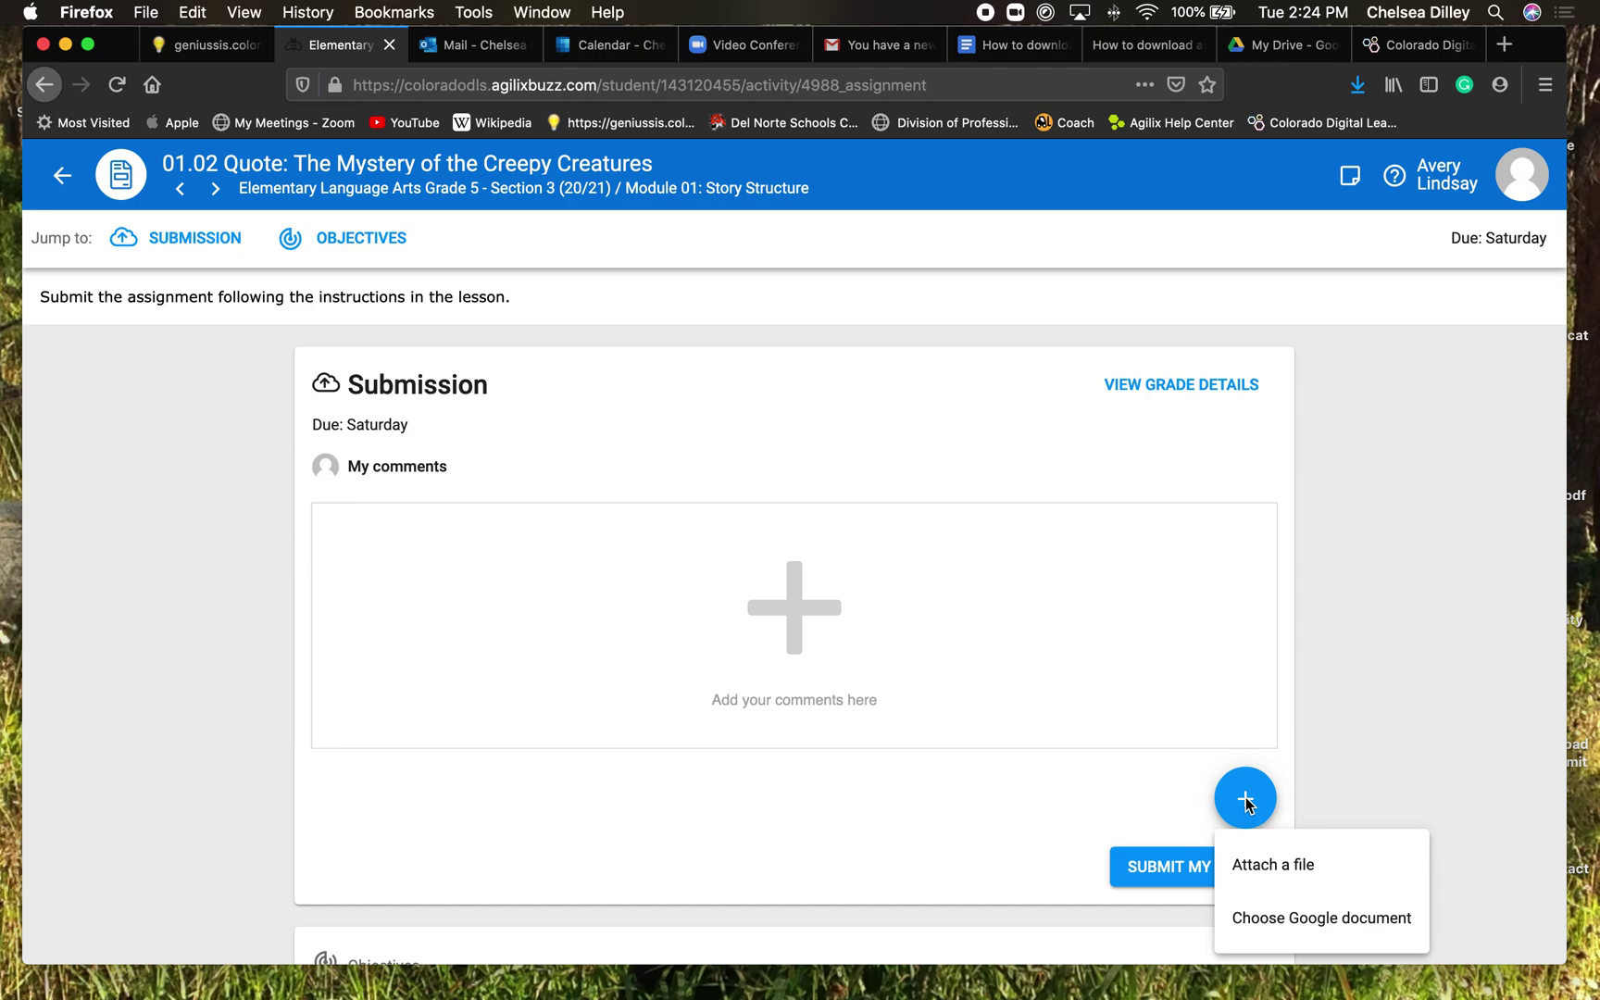
left_click(1276, 865)
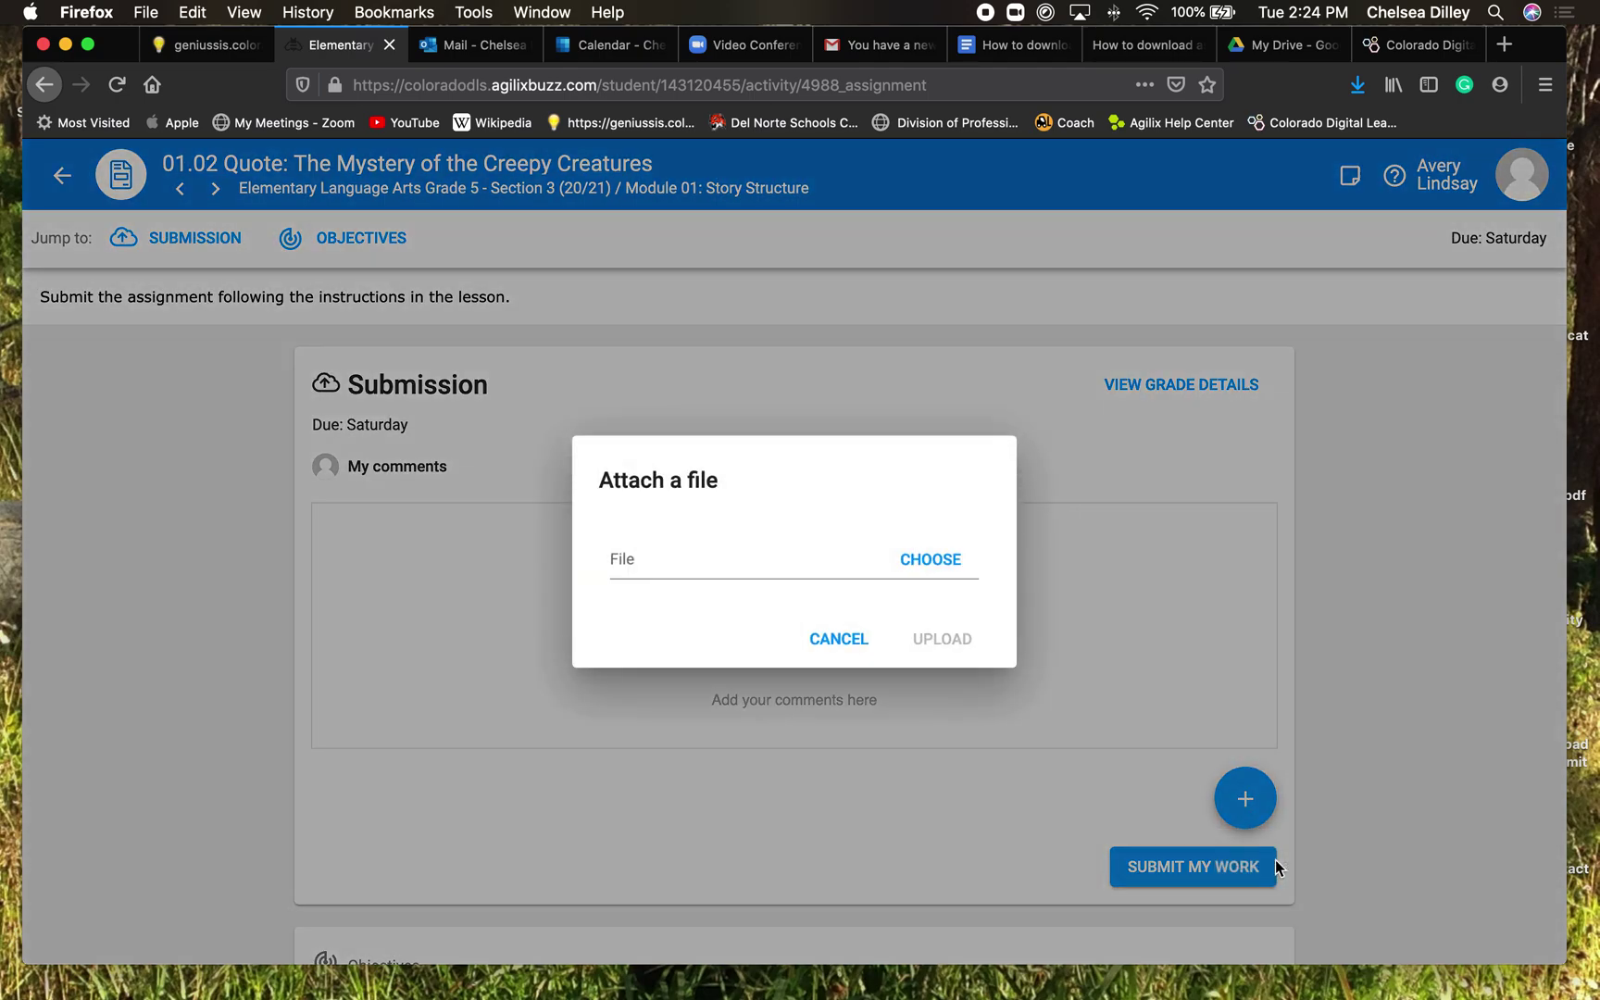
left_click(932, 564)
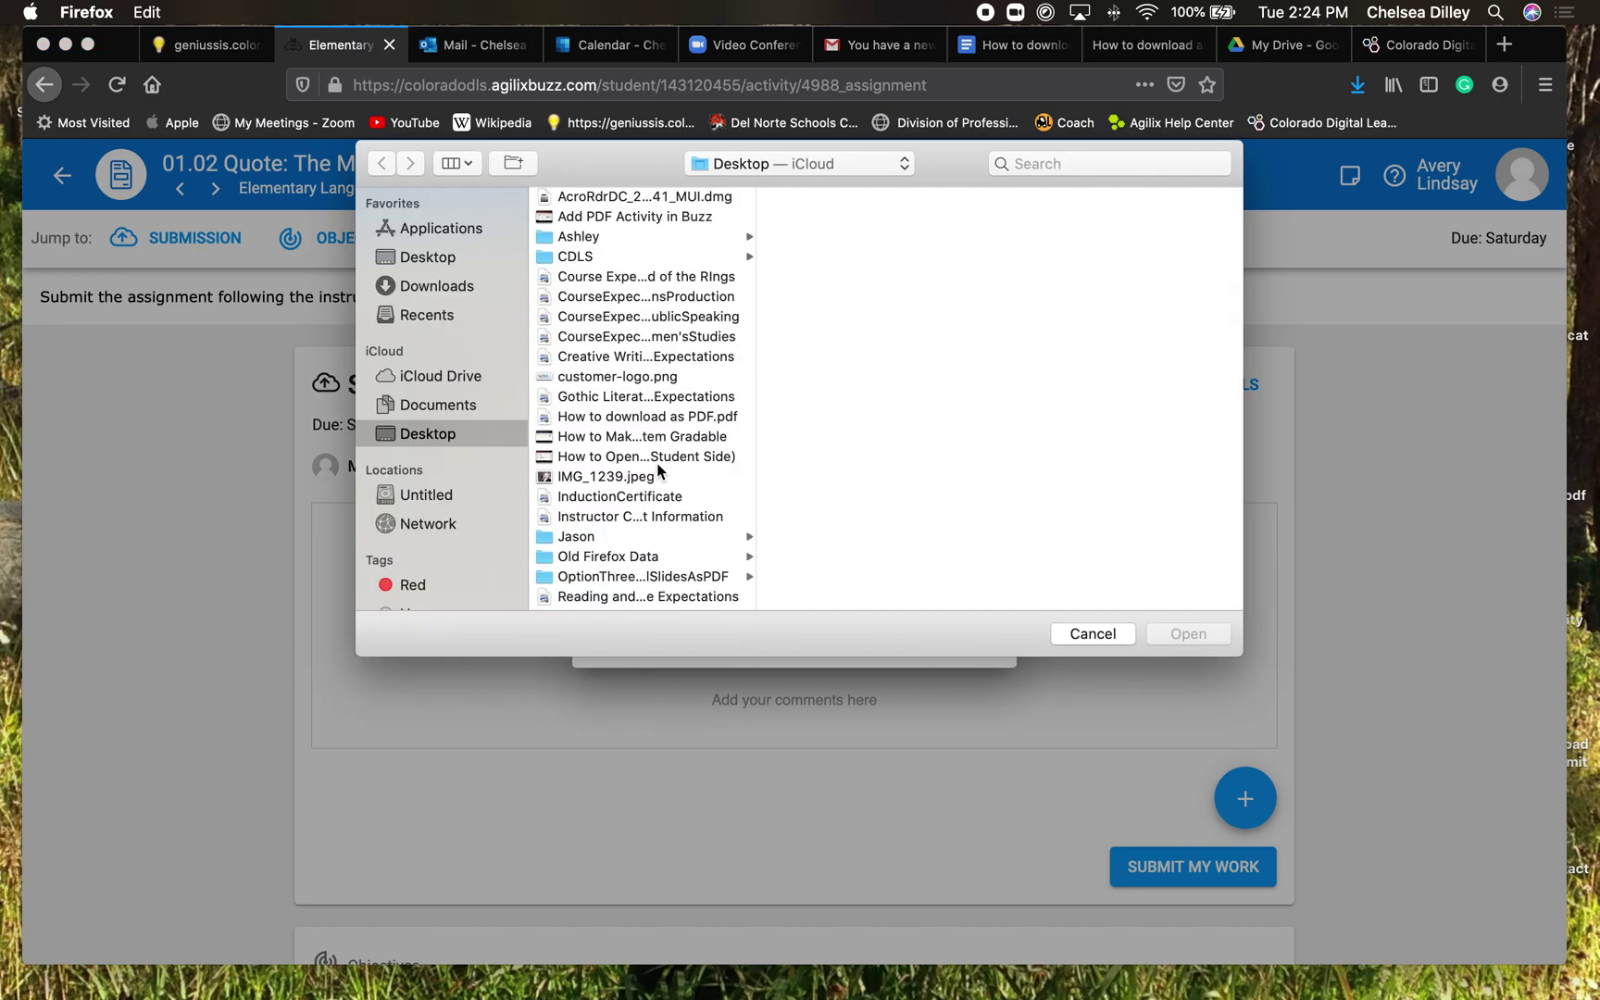
left_click(434, 292)
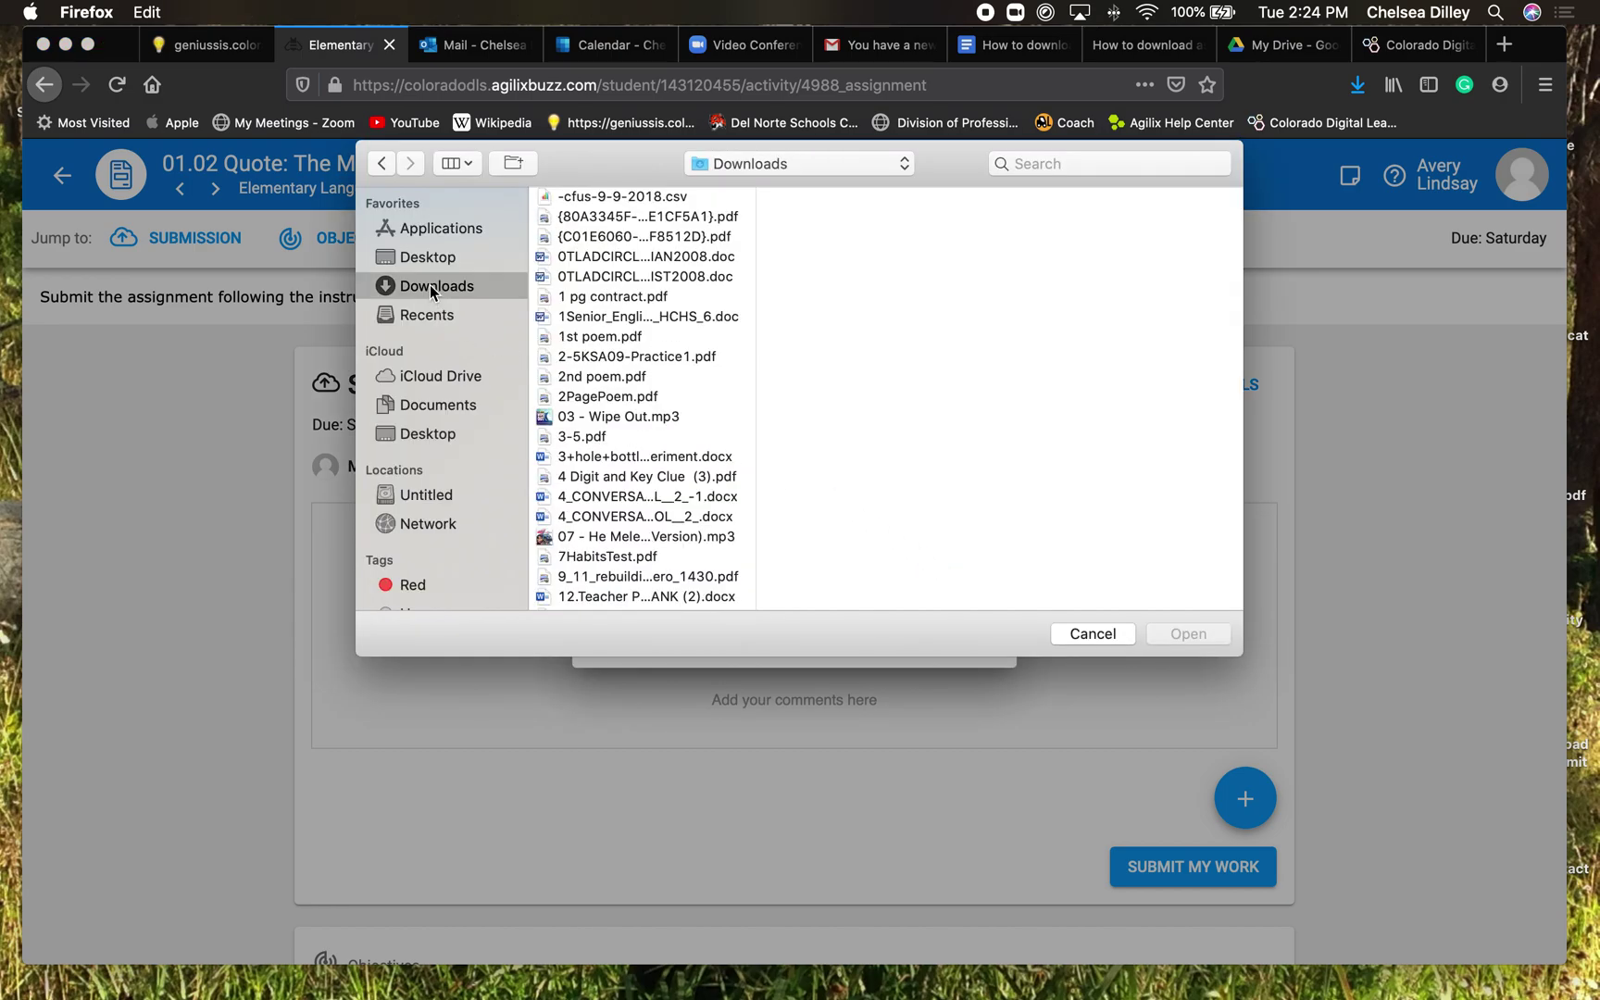
scroll(598, 502, "down", 5)
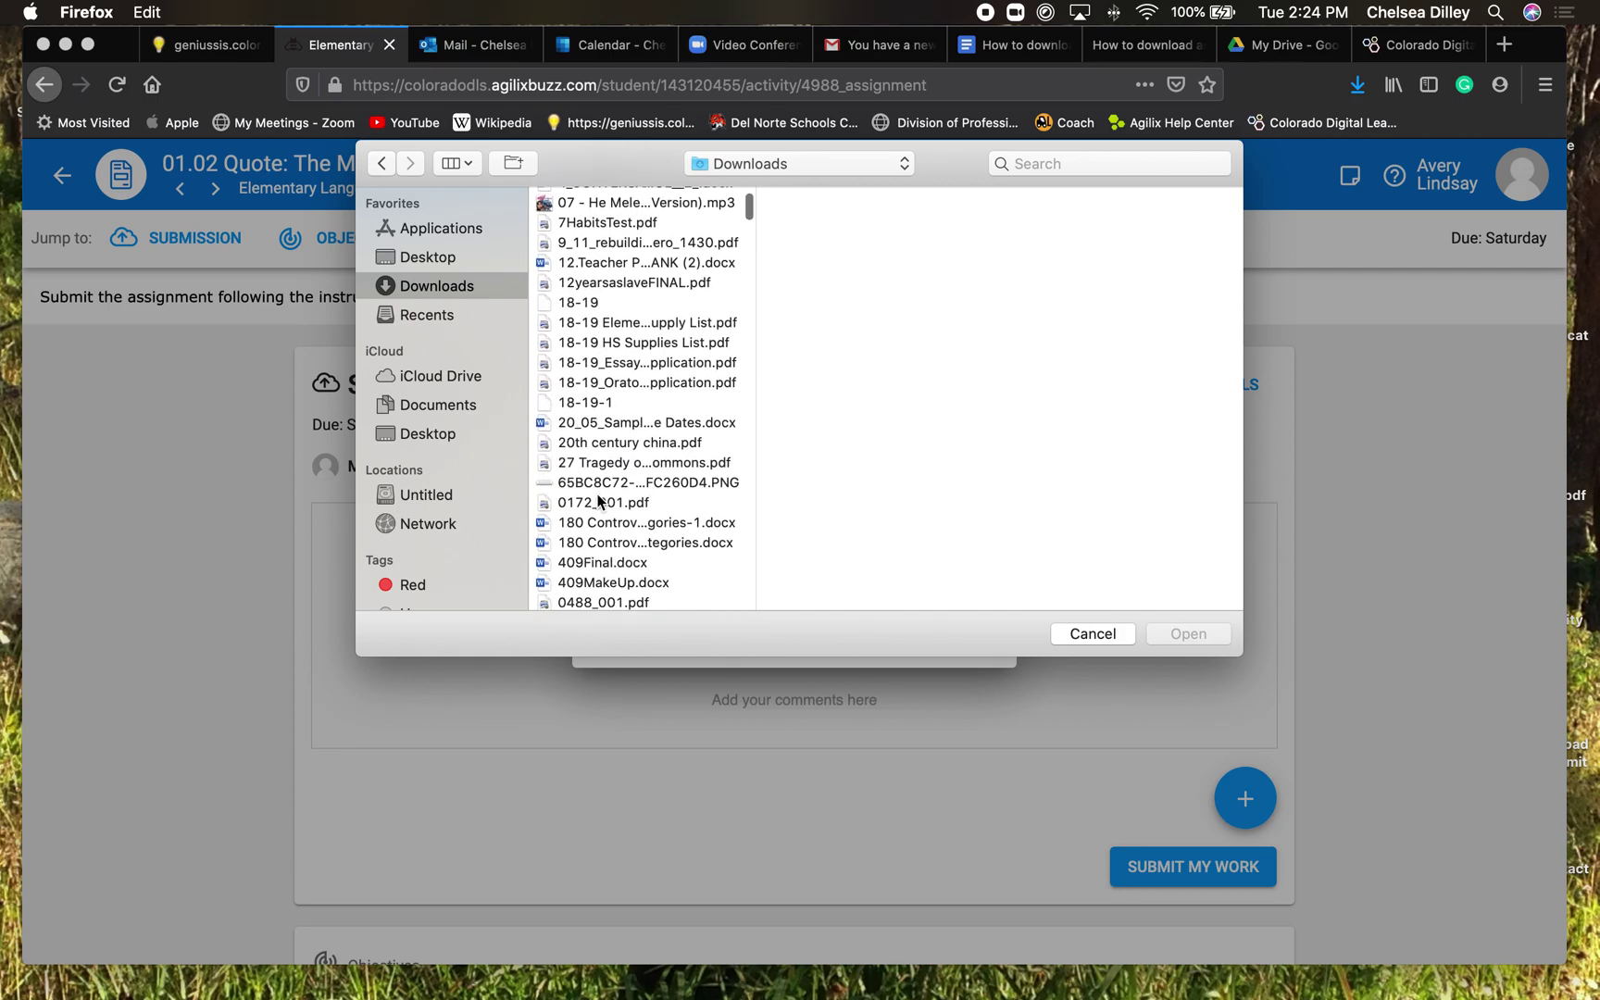
scroll(601, 495, "down", 2)
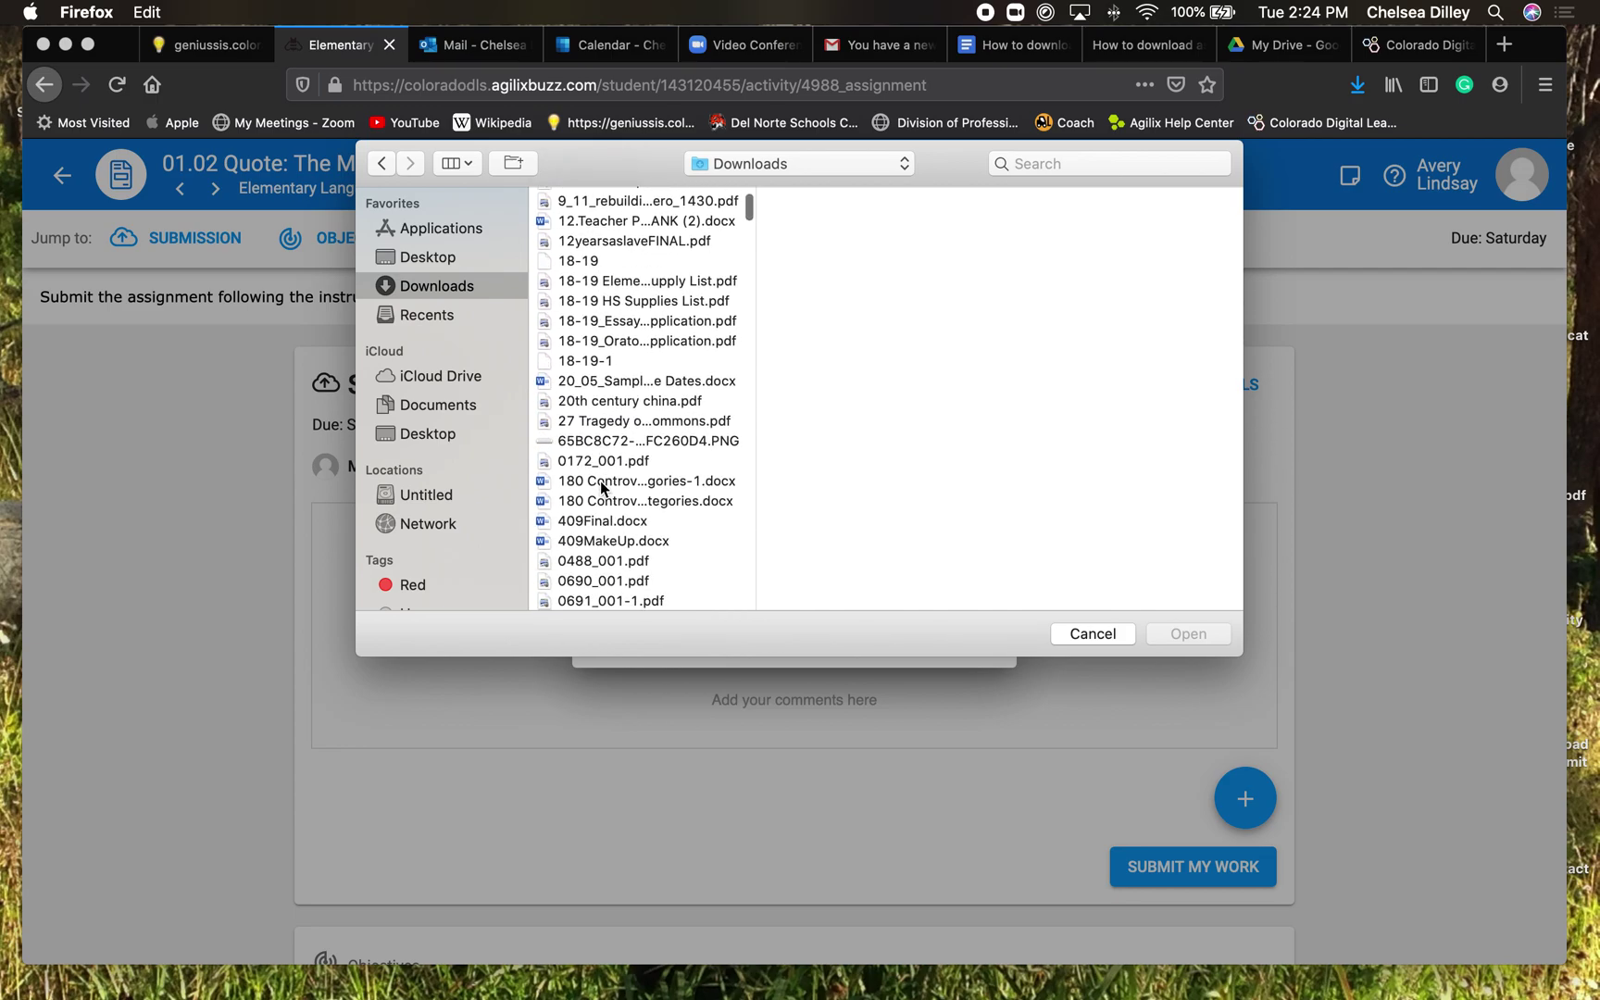
scroll(602, 488, "down", 5)
scroll(602, 489, "down", 5)
scroll(602, 487, "down", 2)
scroll(601, 488, "down", 1)
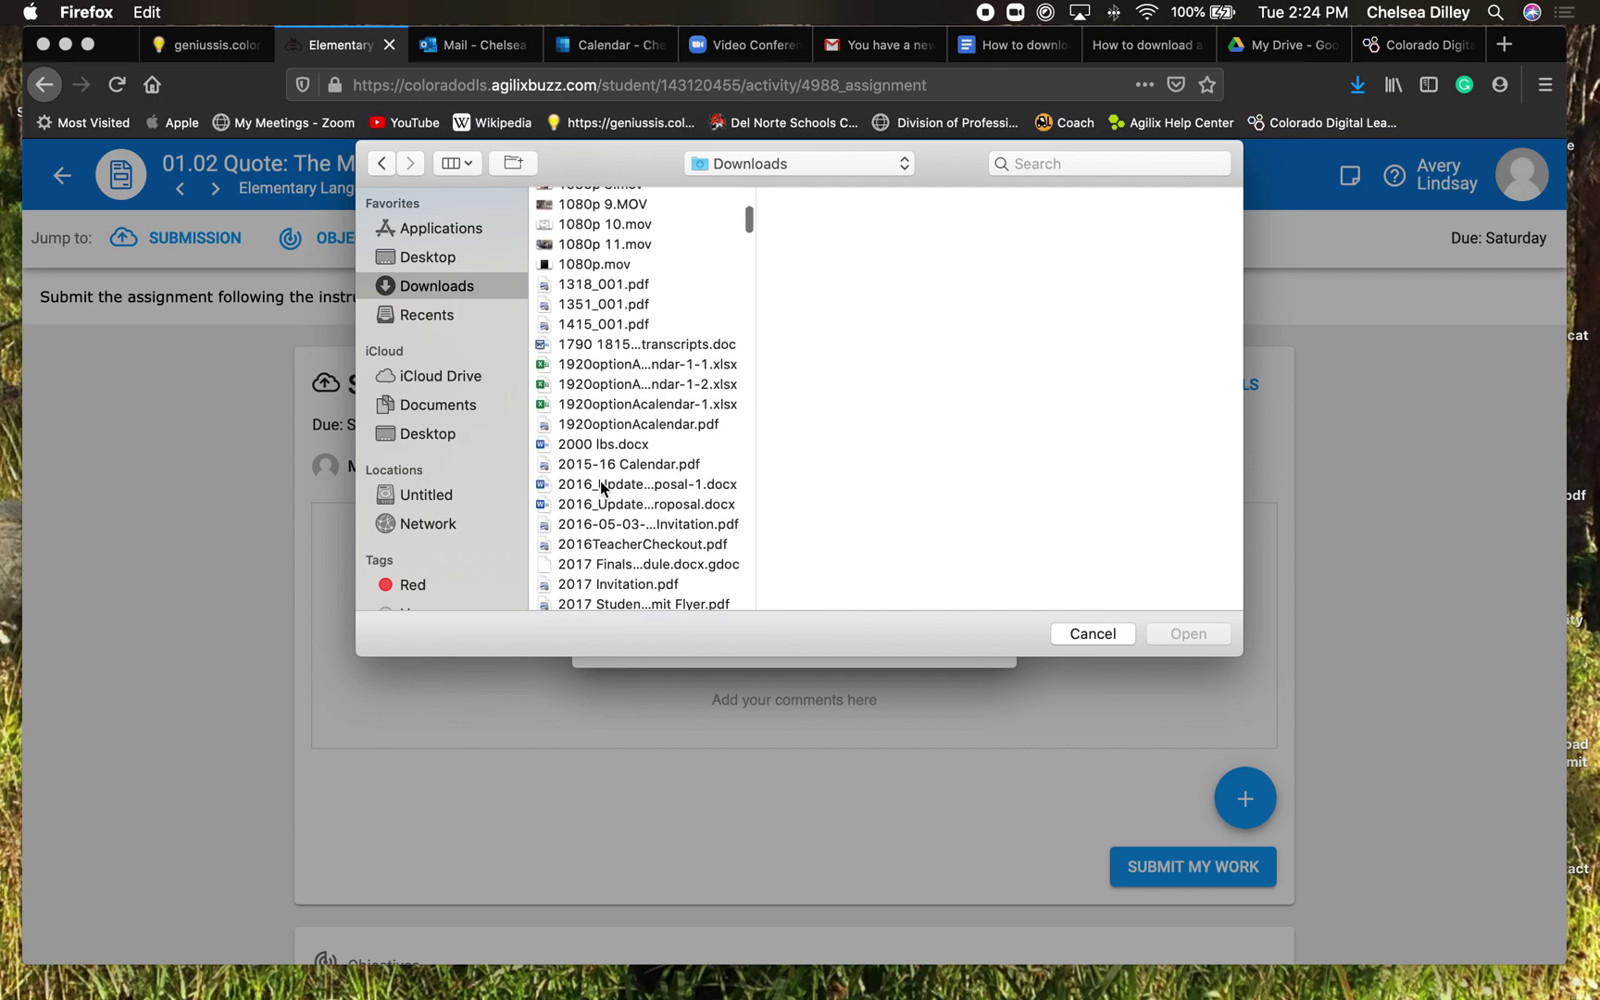
scroll(601, 488, "down", 1)
left_click(618, 383)
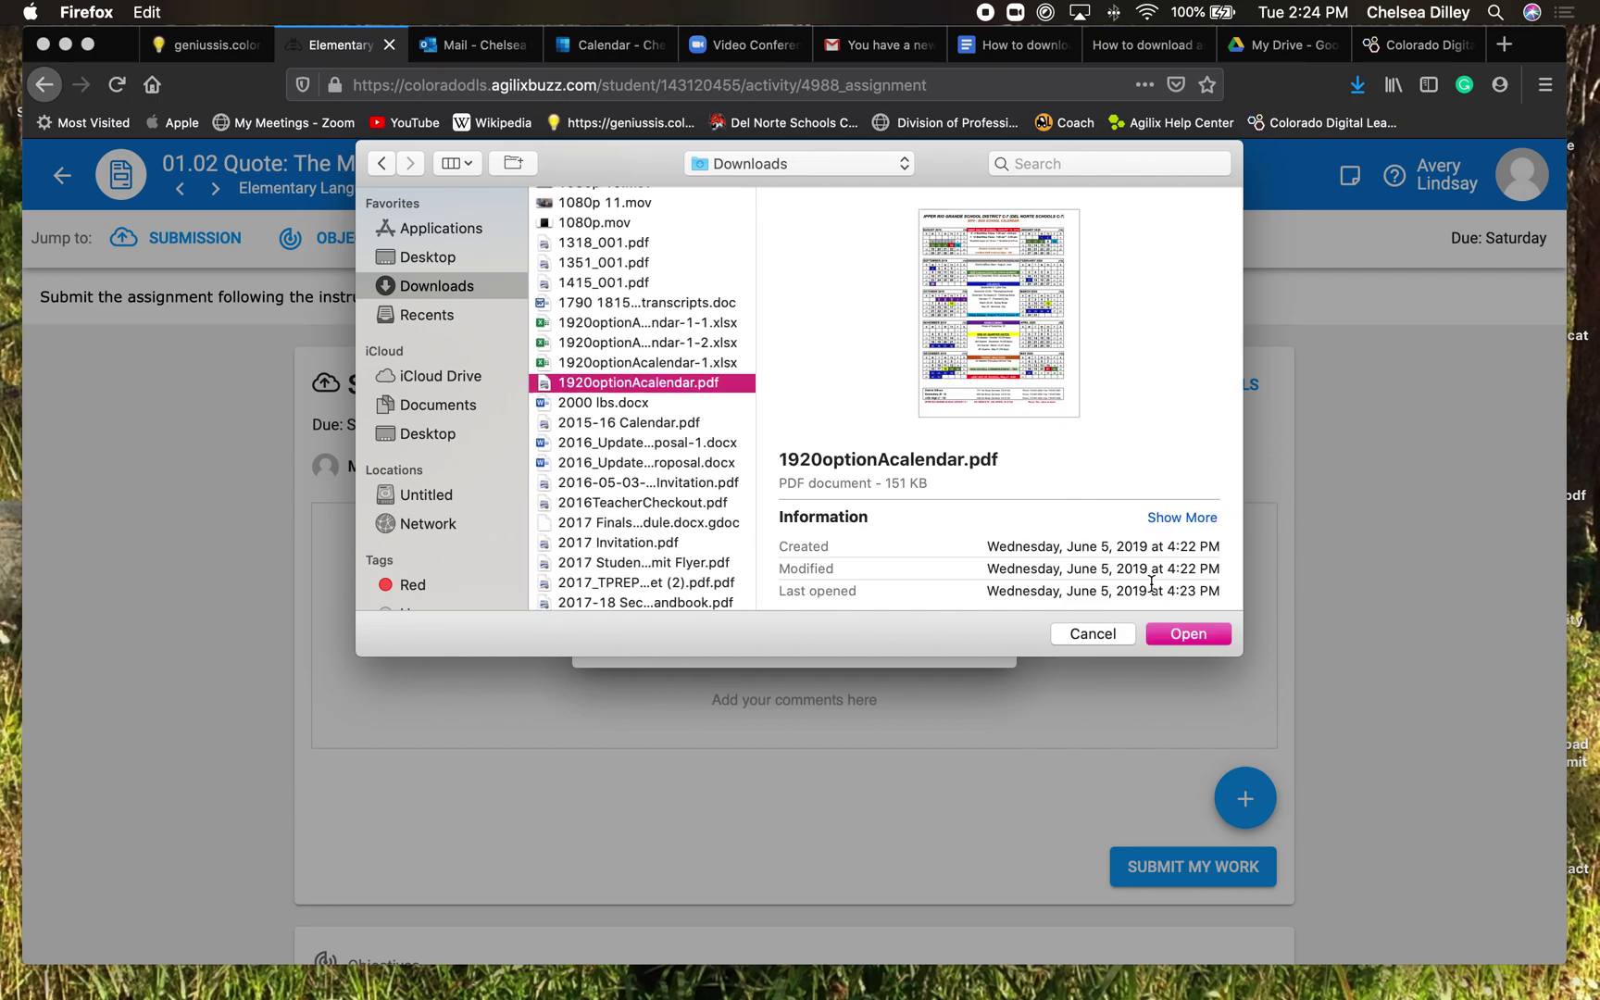
Step: Upload 1920optionAcalendar.pdf as the assignment submission's attachment
left_click(1195, 636)
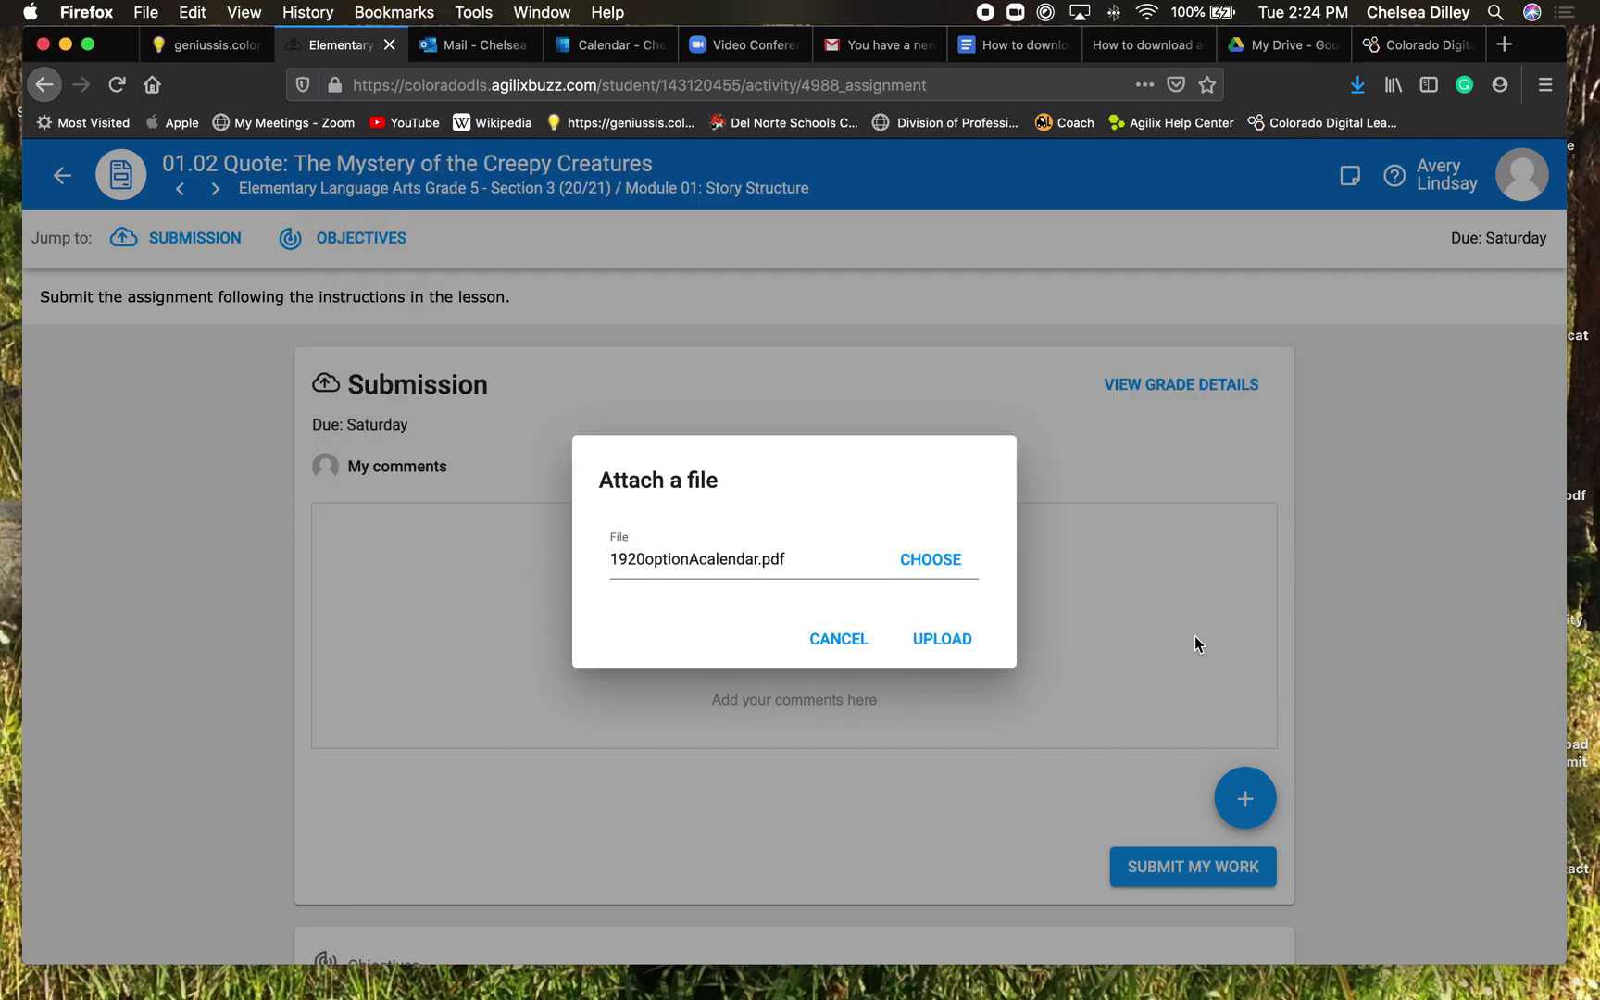
left_click(947, 642)
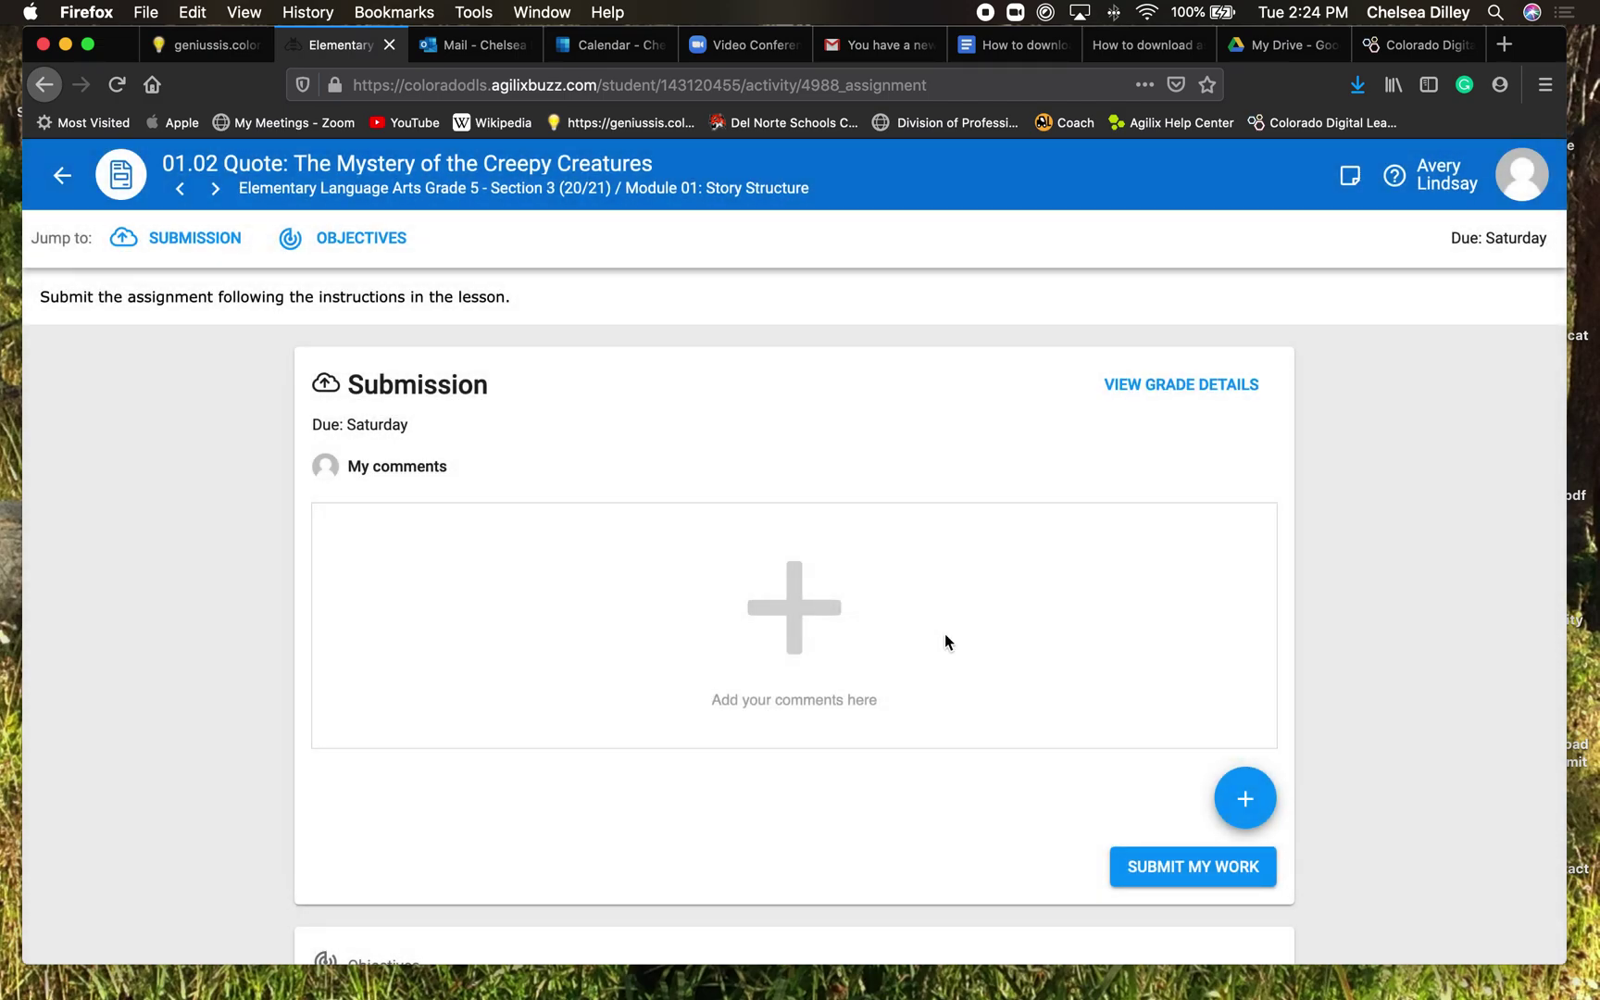
scroll(850, 868, "down", 5)
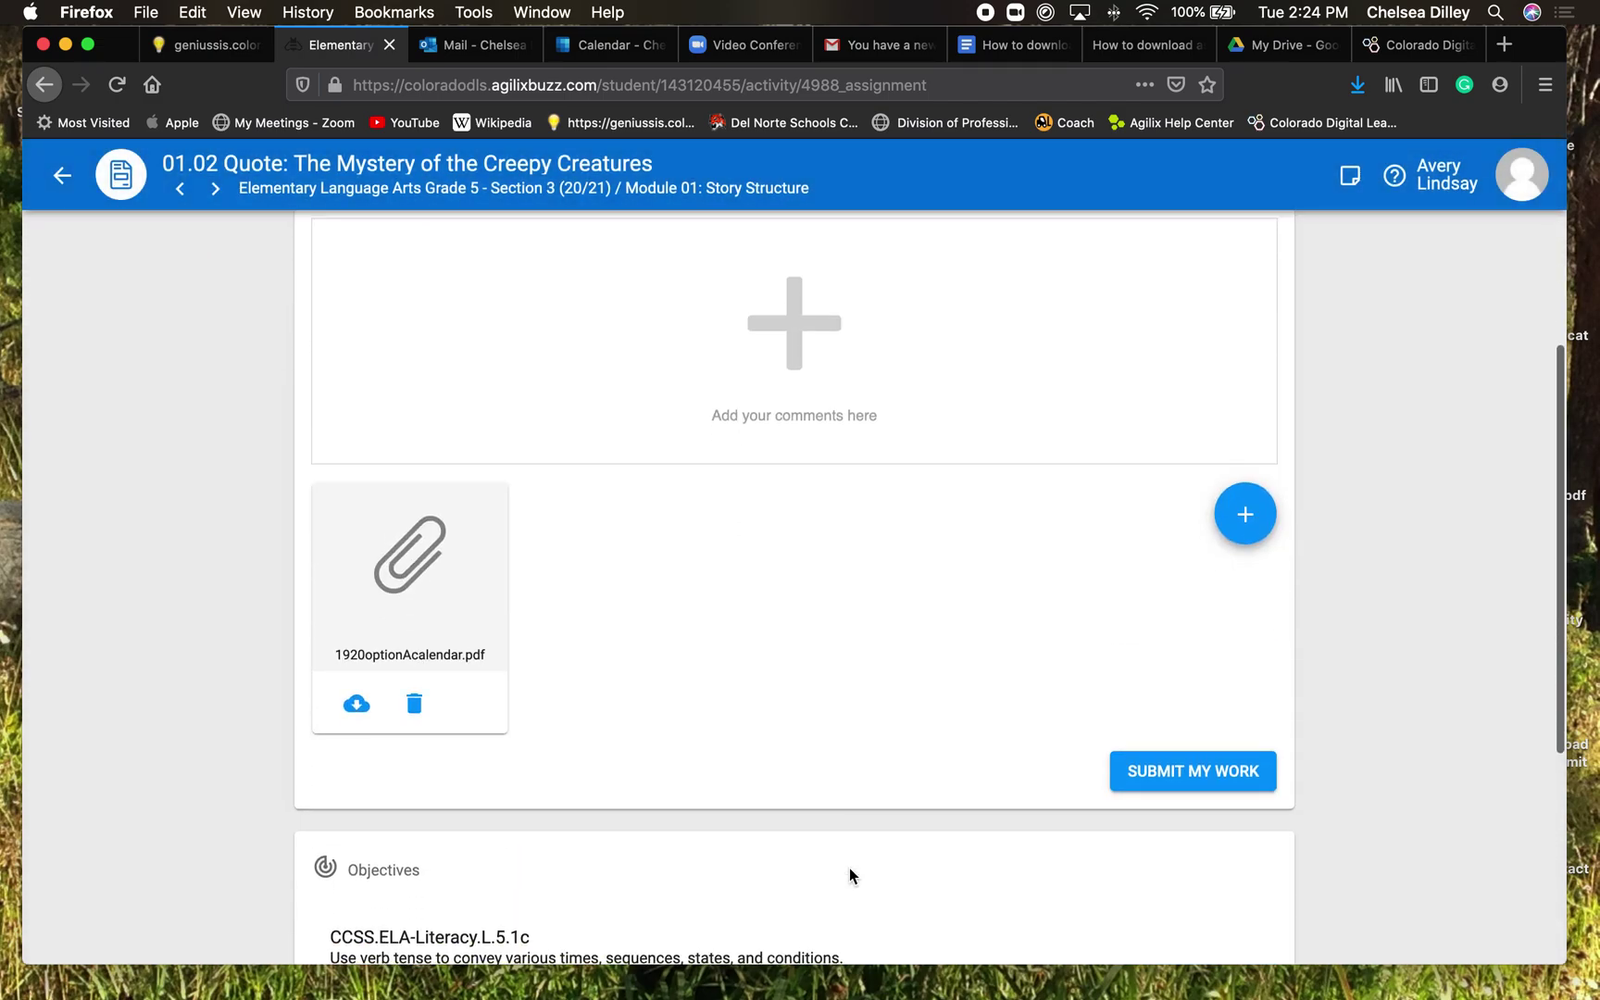